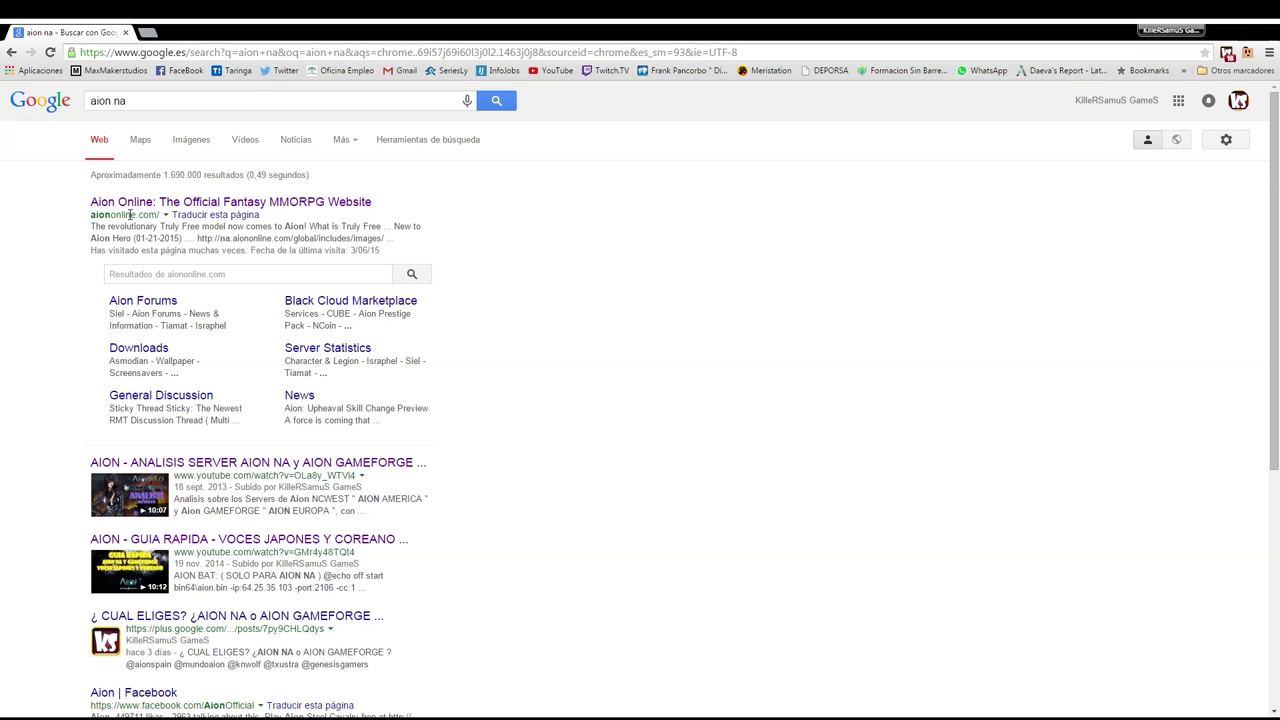
Open the official Aion Online site from the search results and continue past the Upheaval splash to the main site
click(157, 205)
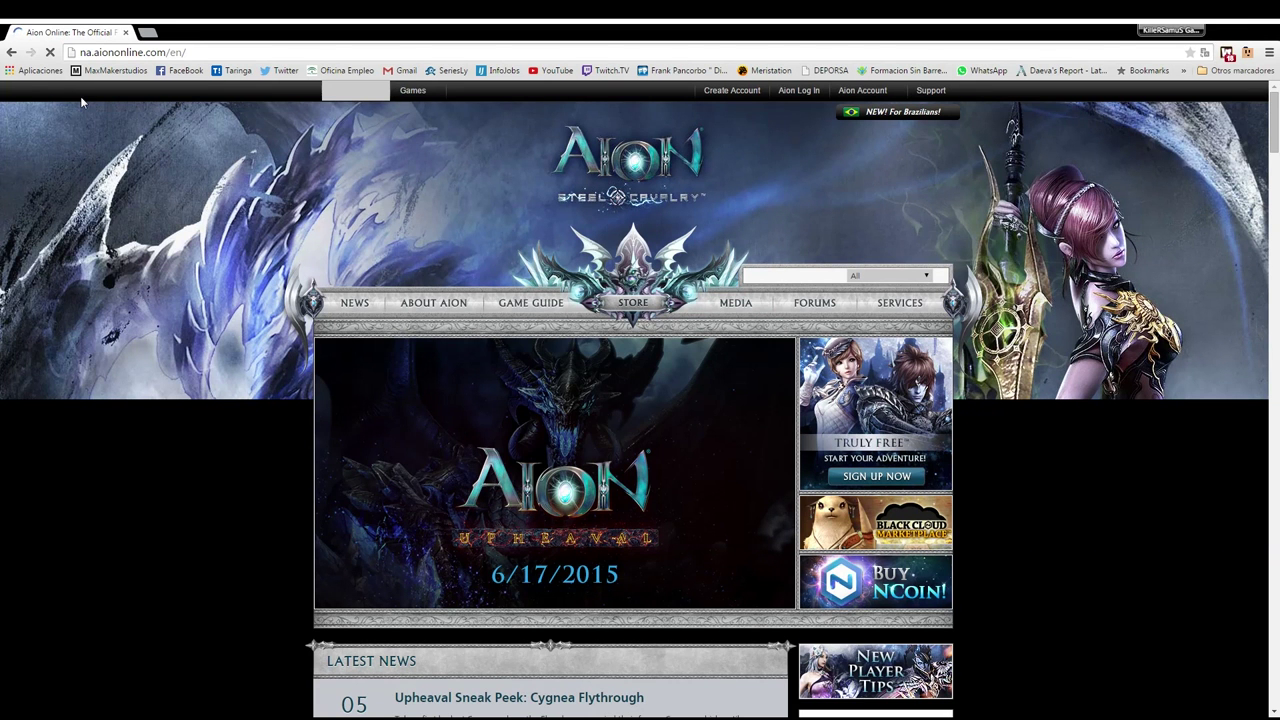
scroll(196, 193, down, 5)
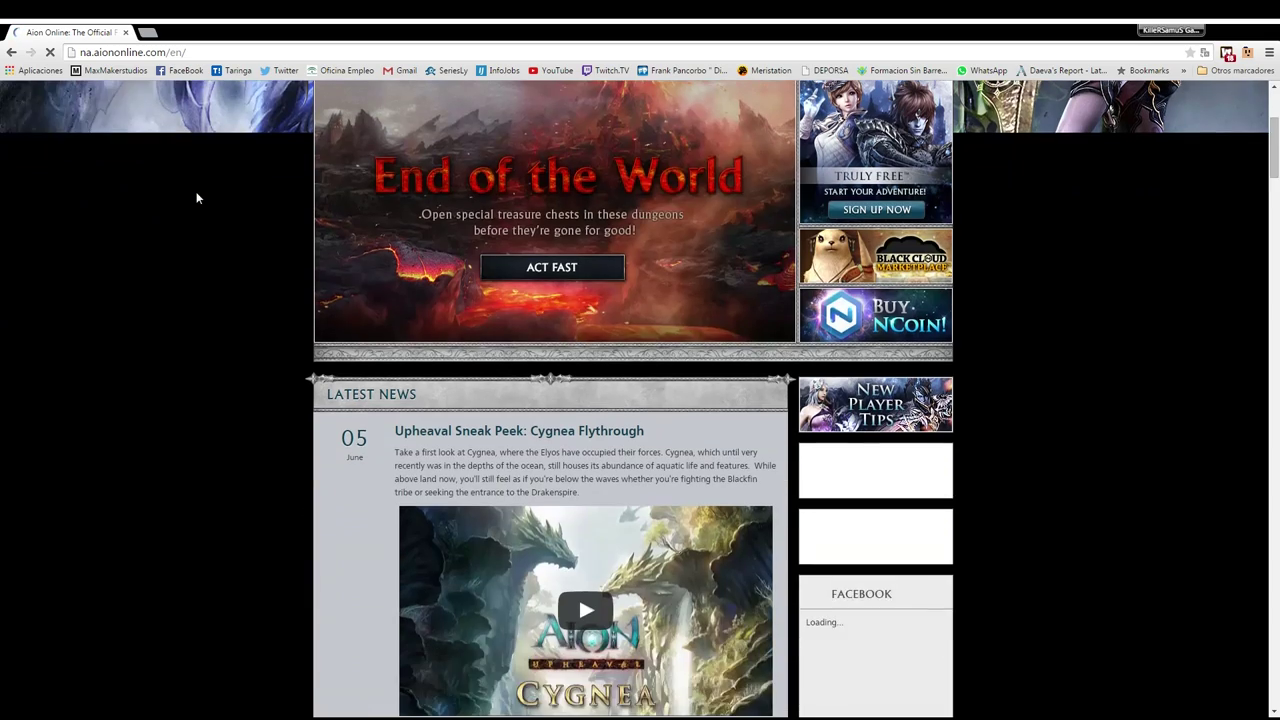
scroll(196, 197, up, 3)
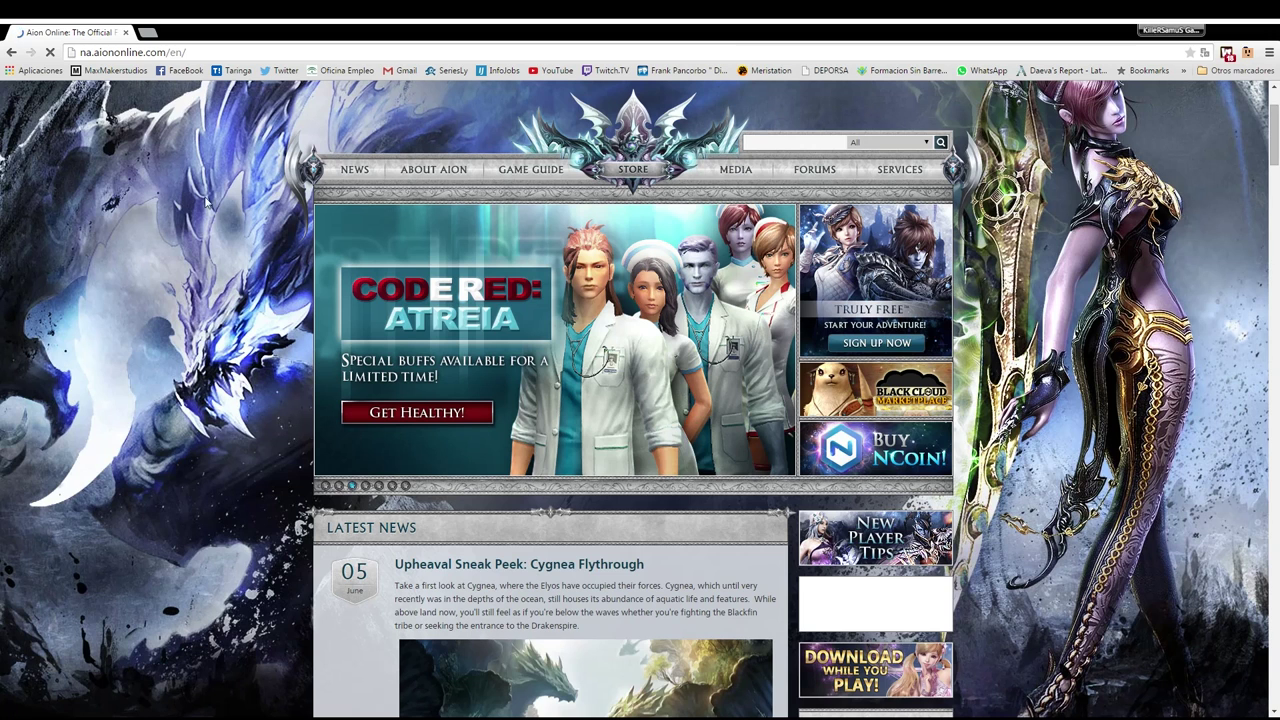
scroll(246, 220, up, 2)
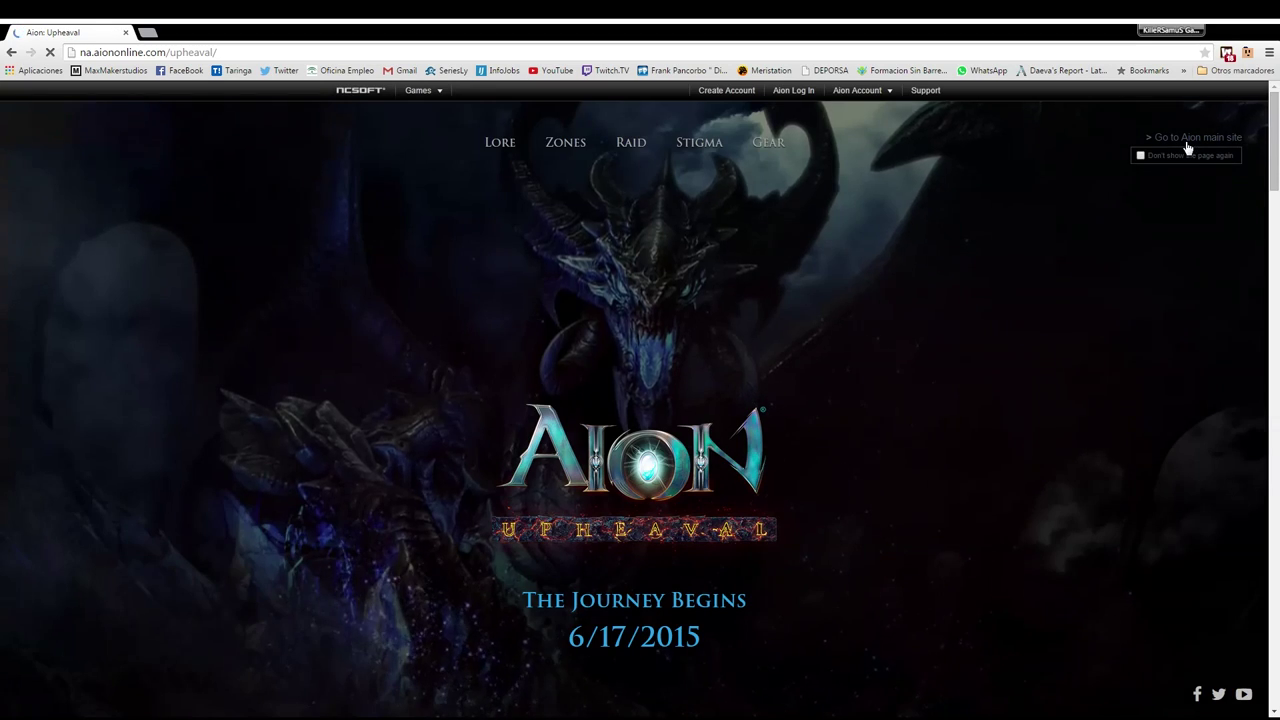
click(1188, 140)
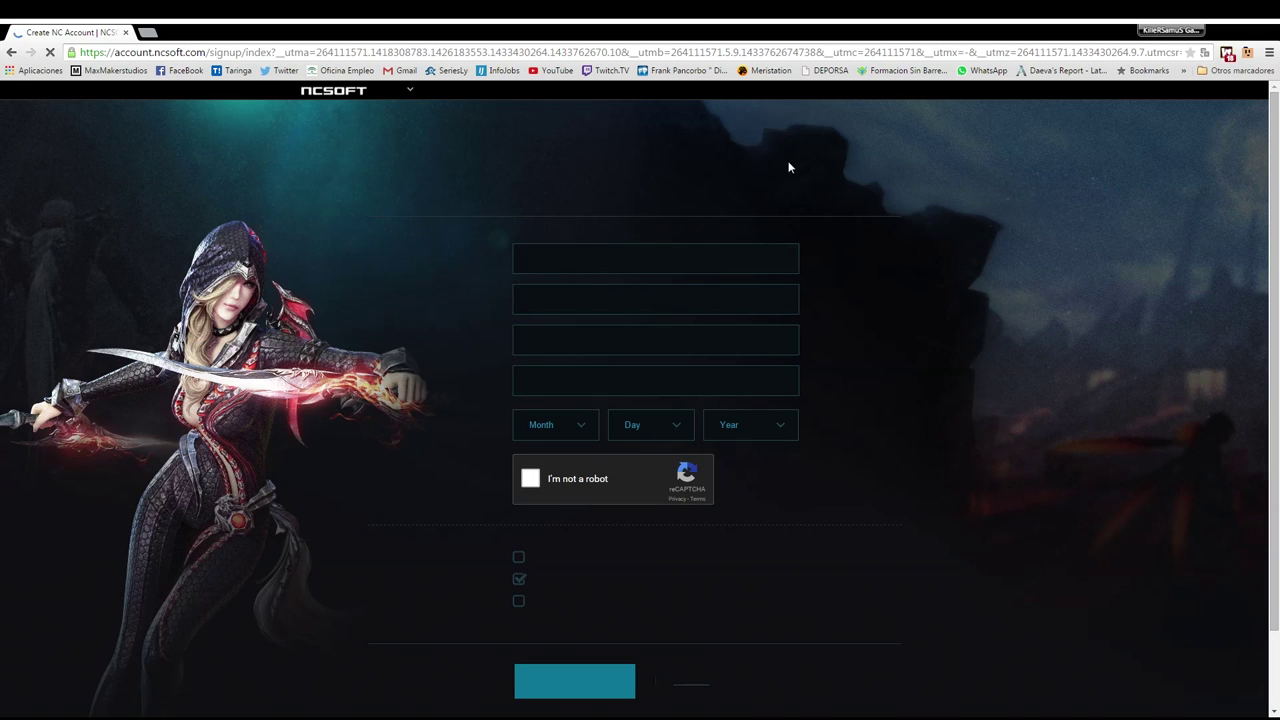
Place the cursor in the Email Address field of the Create NC Account form
click(556, 257)
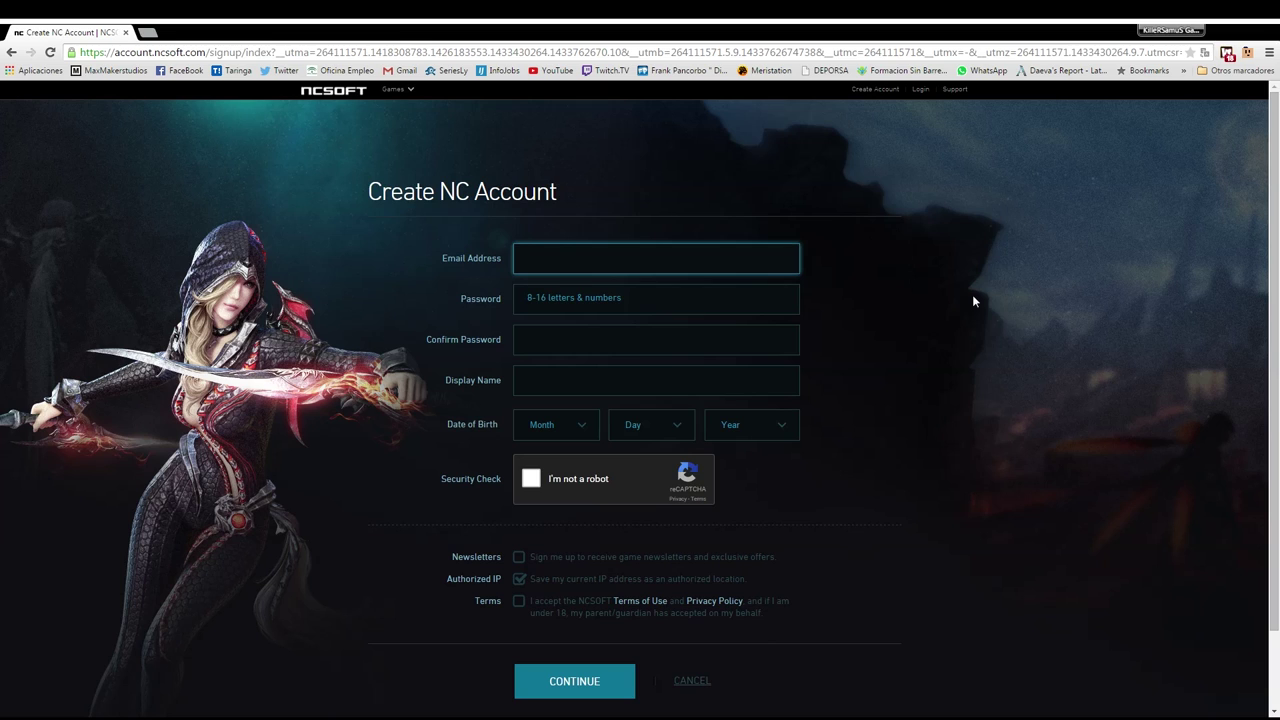
Enter the account email address, then type the account password and confirm it
key(Tab)
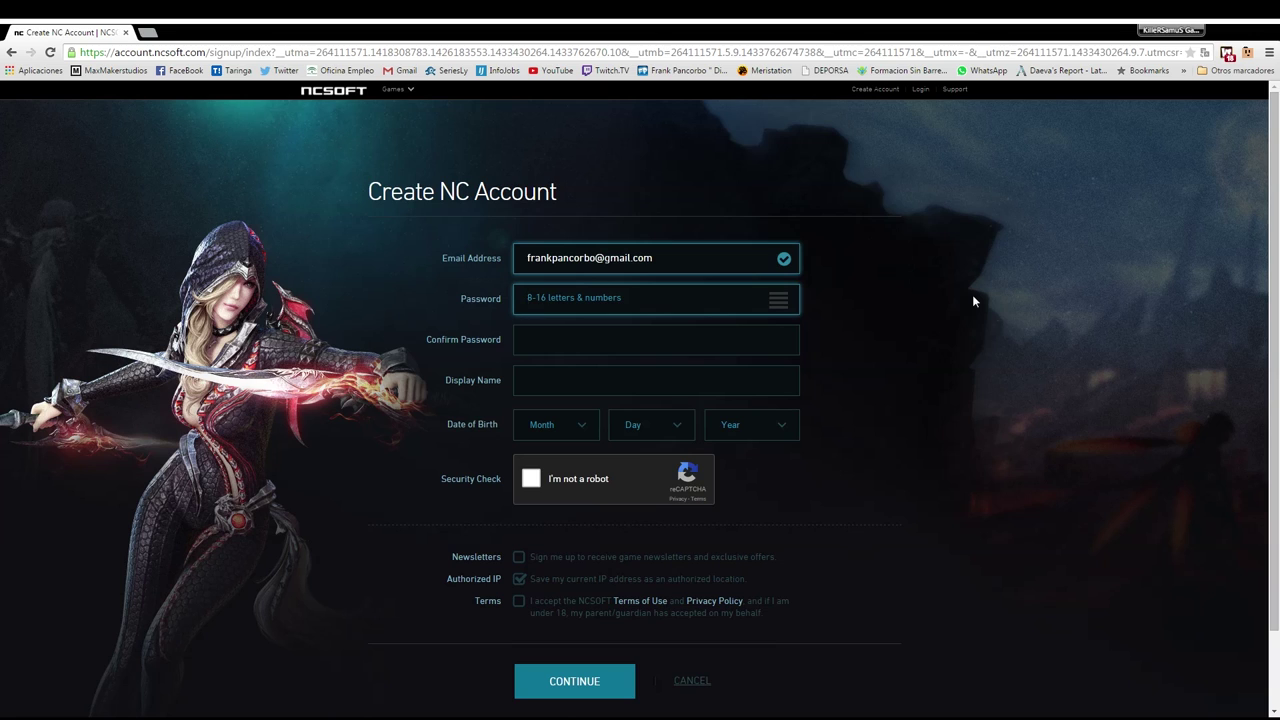
text(••••••••••••••)
key(Tab)
text(••••••)
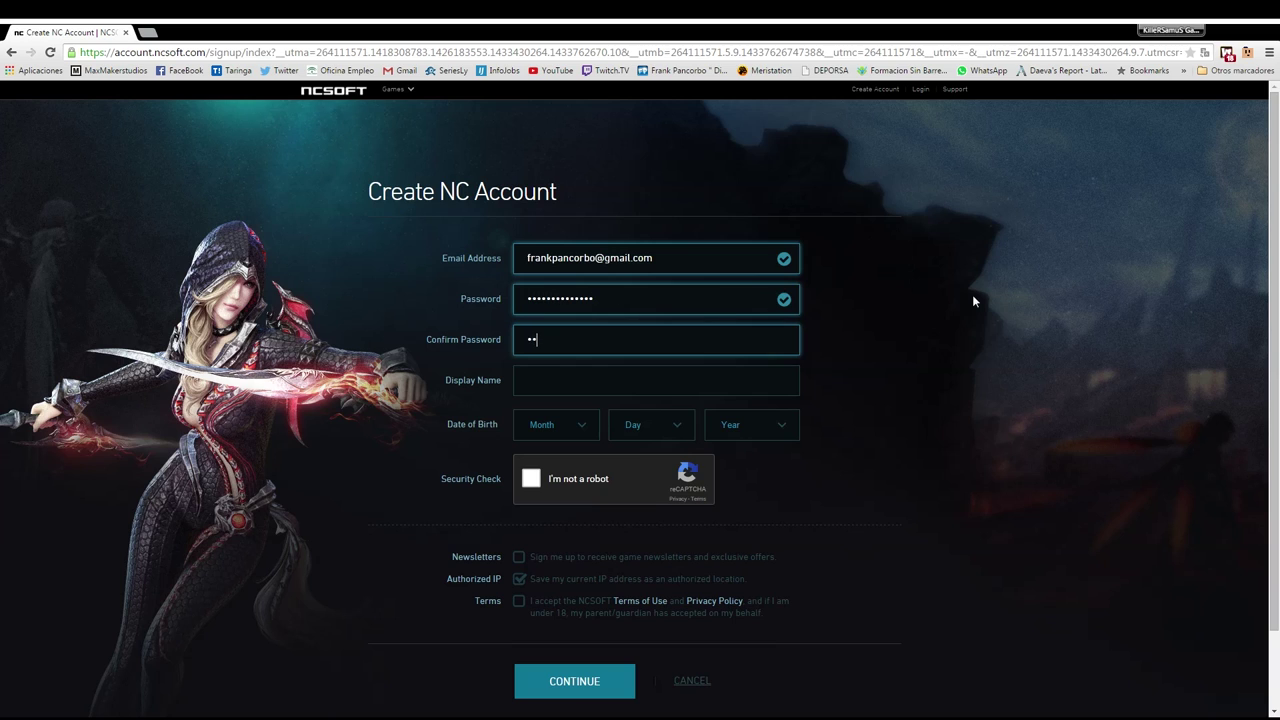
text(••••••••)
key(Tab)
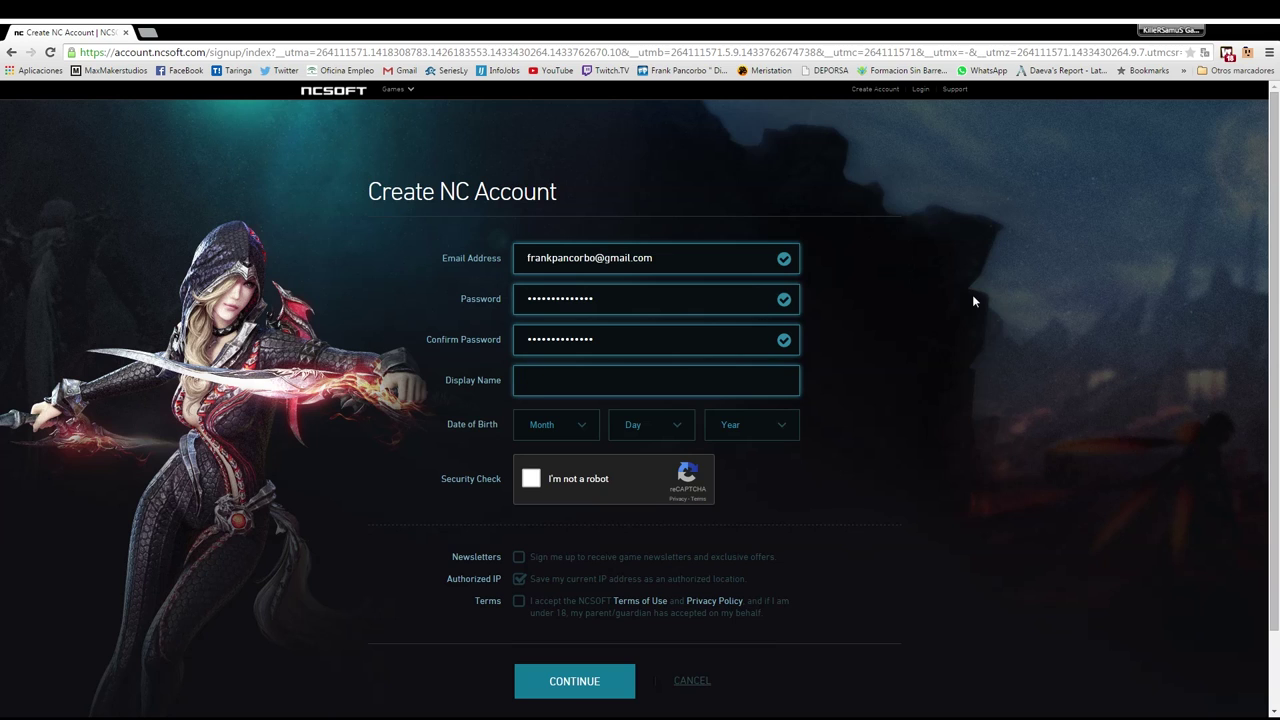
Fill in a display name, retyping it several times before settling on one
text(KillerSamus)
key(BackSpace)
key(BackSpace)
key(BackSpace)
key(BackSpace)
key(BackSpace)
key(BackSpace)
key(BackSpace)
key(BackSpace)
key(BackSpace)
key(BackSpace)
key(BackSpace)
text(a)
key(BackSpace)
text(K)
key(BackSpace)
text(dsmeq)
key(BackSpace)
key(BackSpace)
key(BackSpace)
key(BackSpace)
key(BackSpace)
text(Putele)
Replace the rejected display name with a new one
click(596, 428)
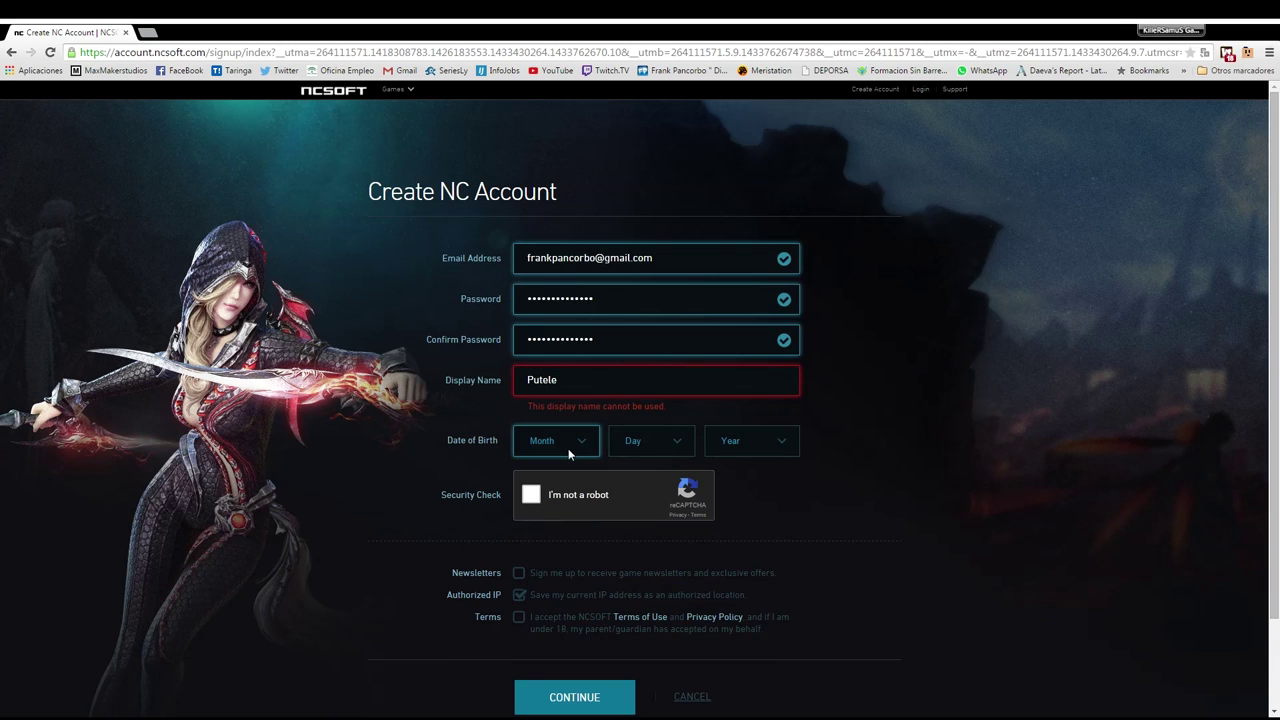
click(639, 384)
double_click(618, 385)
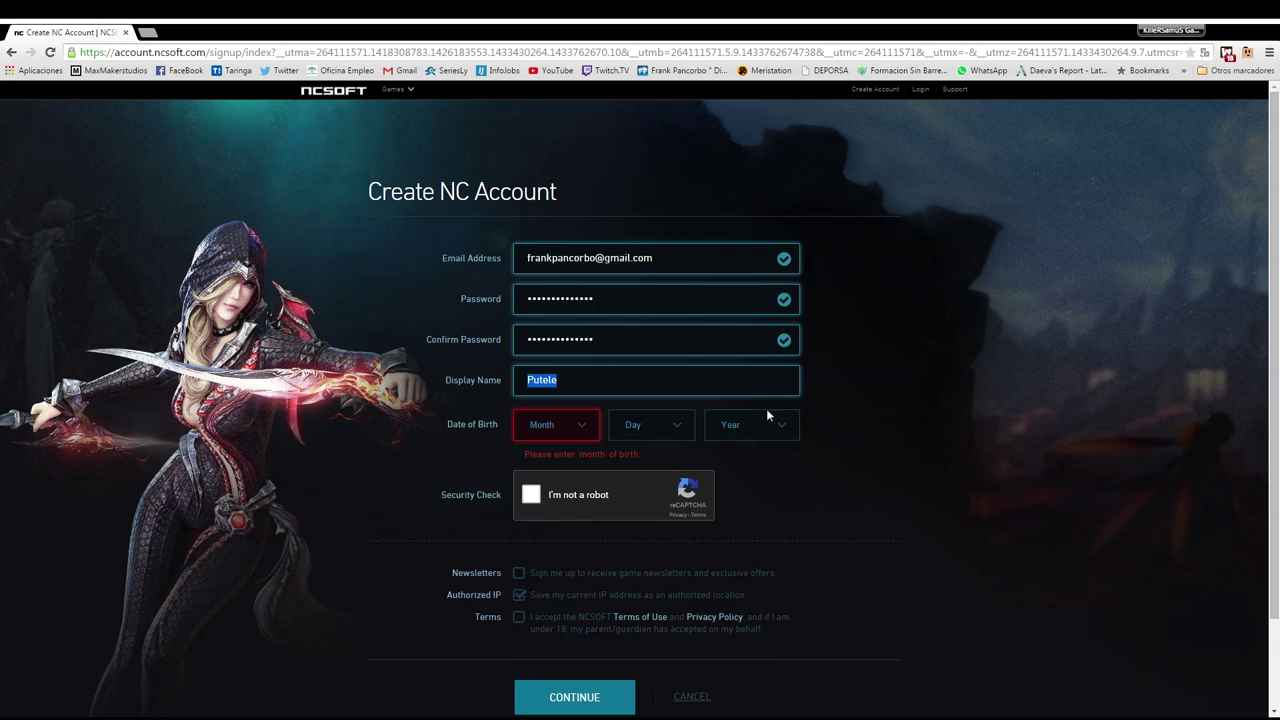
text(Zorrele)
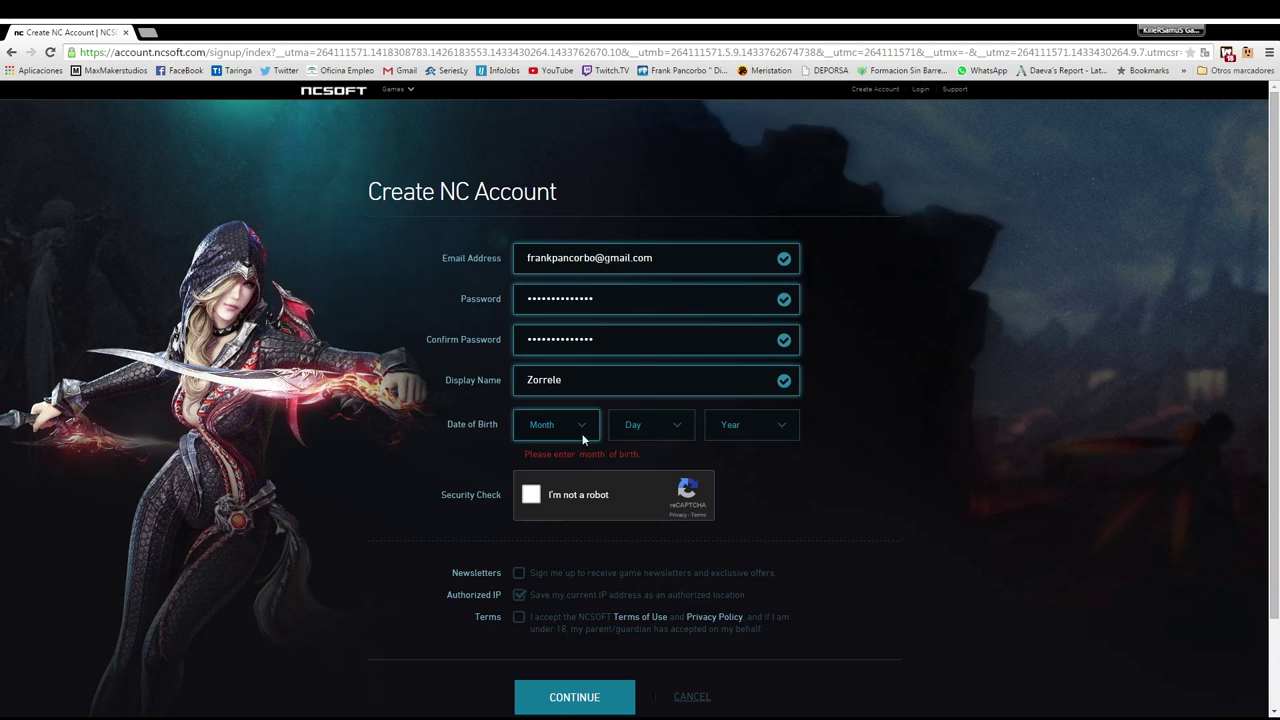
Set the birth date to May 13, 1982
key(m)
key(m)
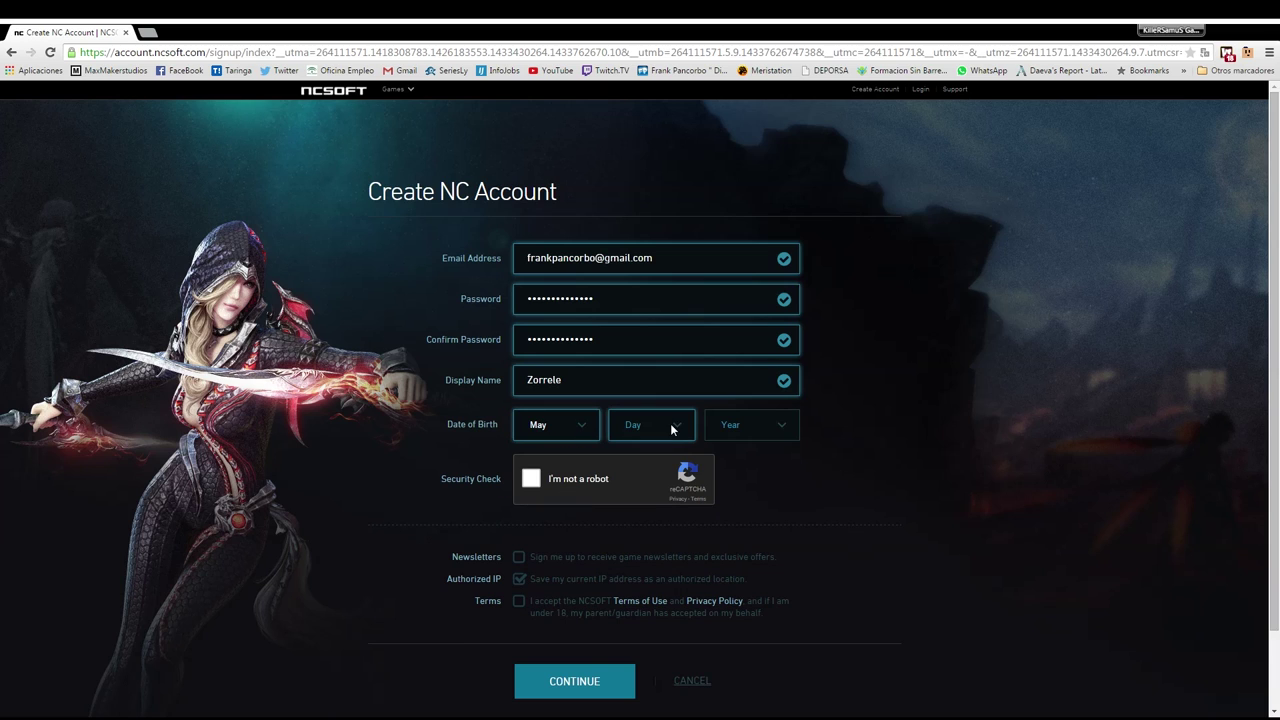
key(Tab)
key(1)
key(3)
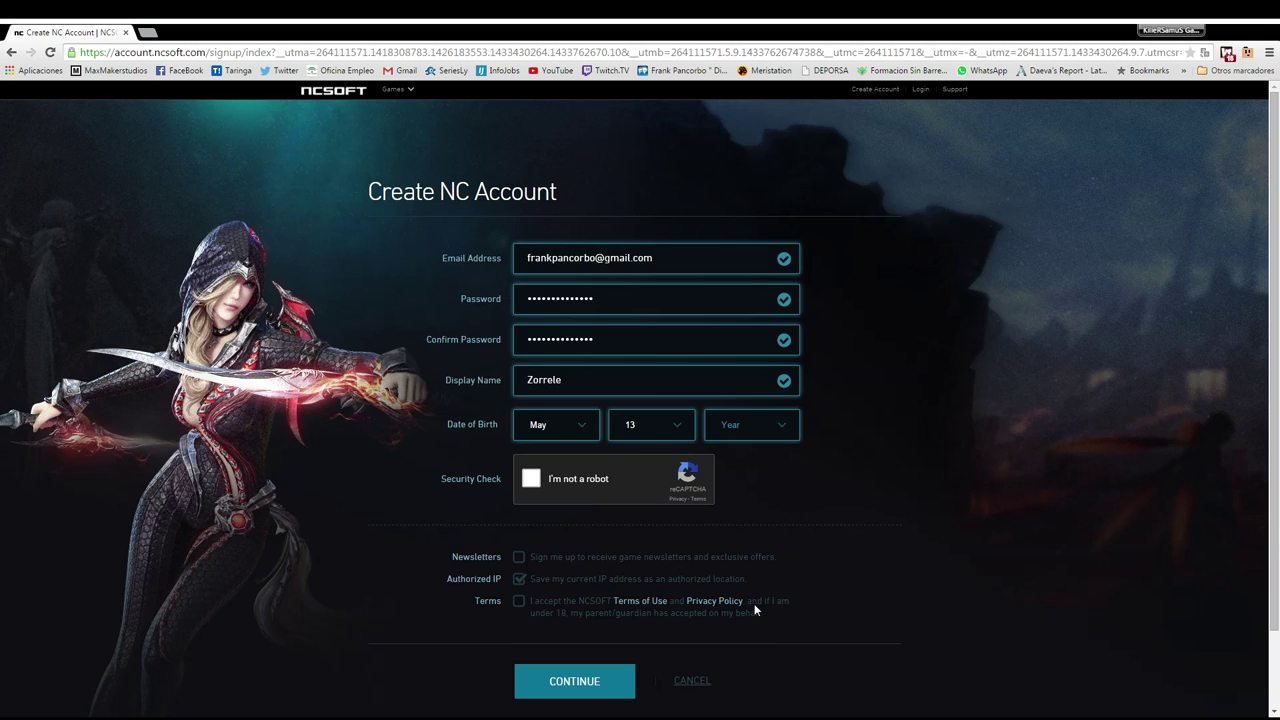
key(1)
key(9)
key(8)
key(2)
Submit the sign-up form and return to the Email Address field to fix the unavailable address
click(521, 581)
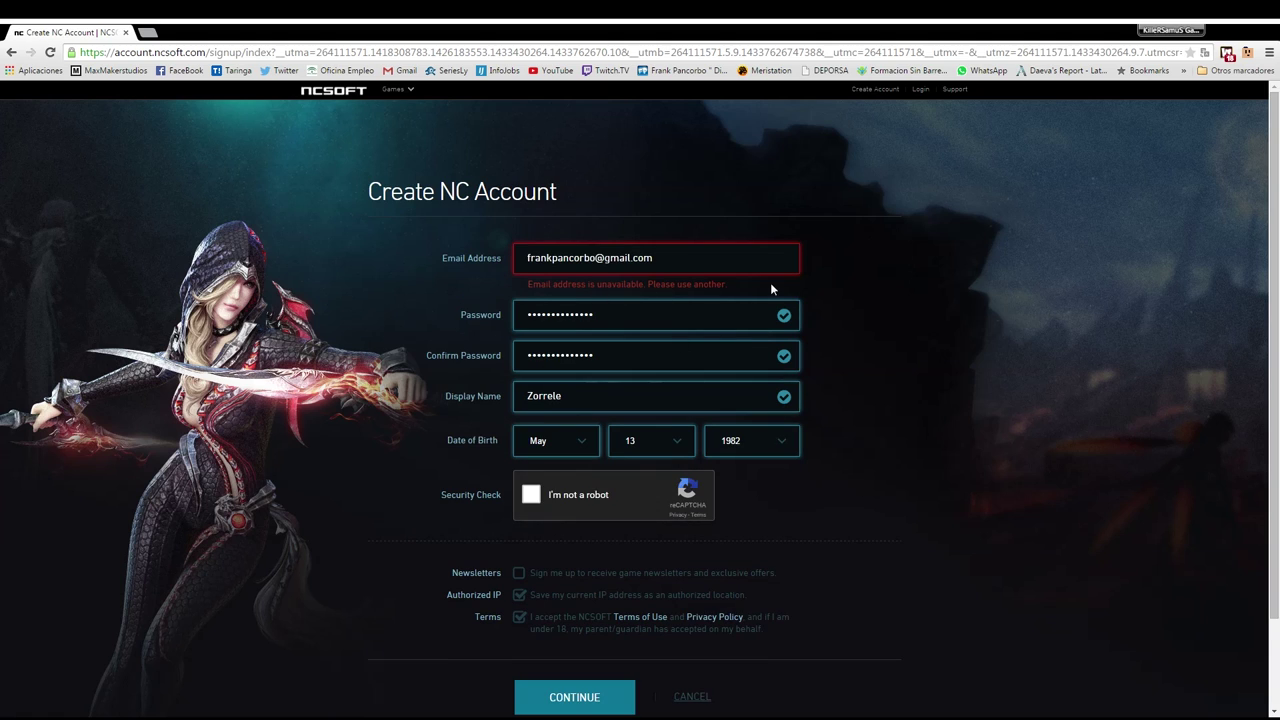
click(694, 262)
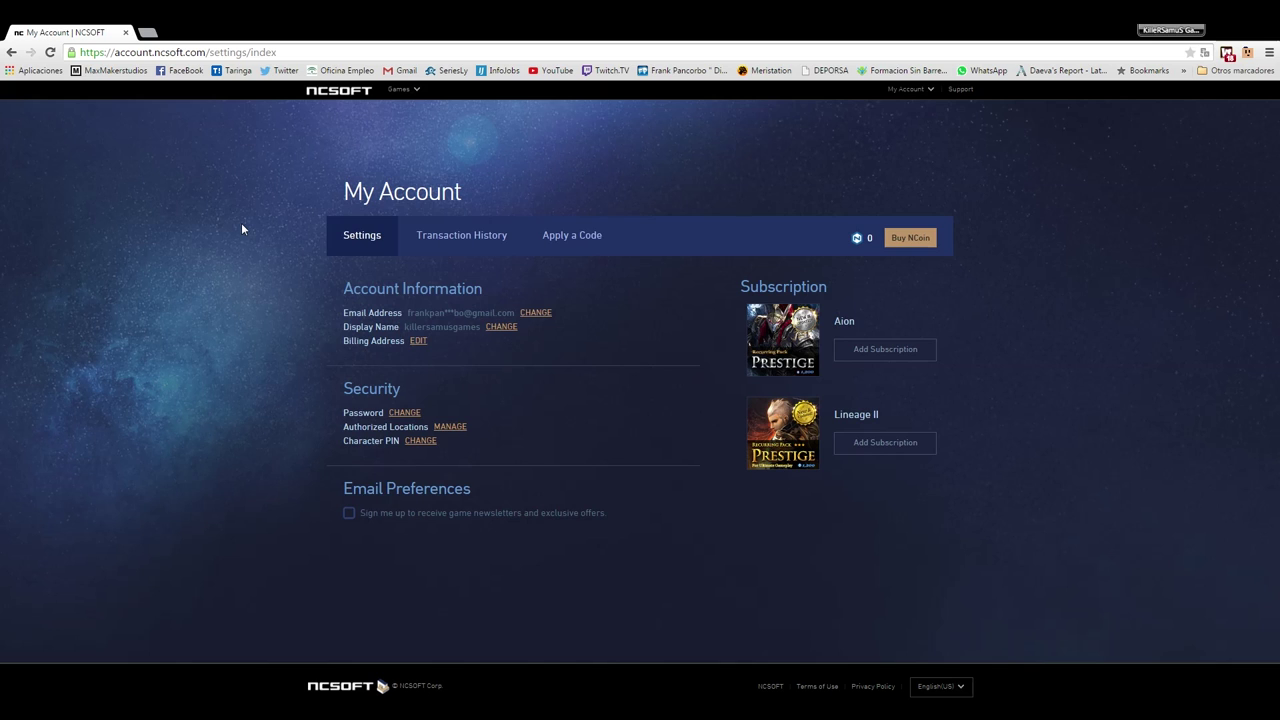
Browse the Games menu and choose Add Subscription under Aion to reach the Prestige Pack offer
mouse_move(420, 92)
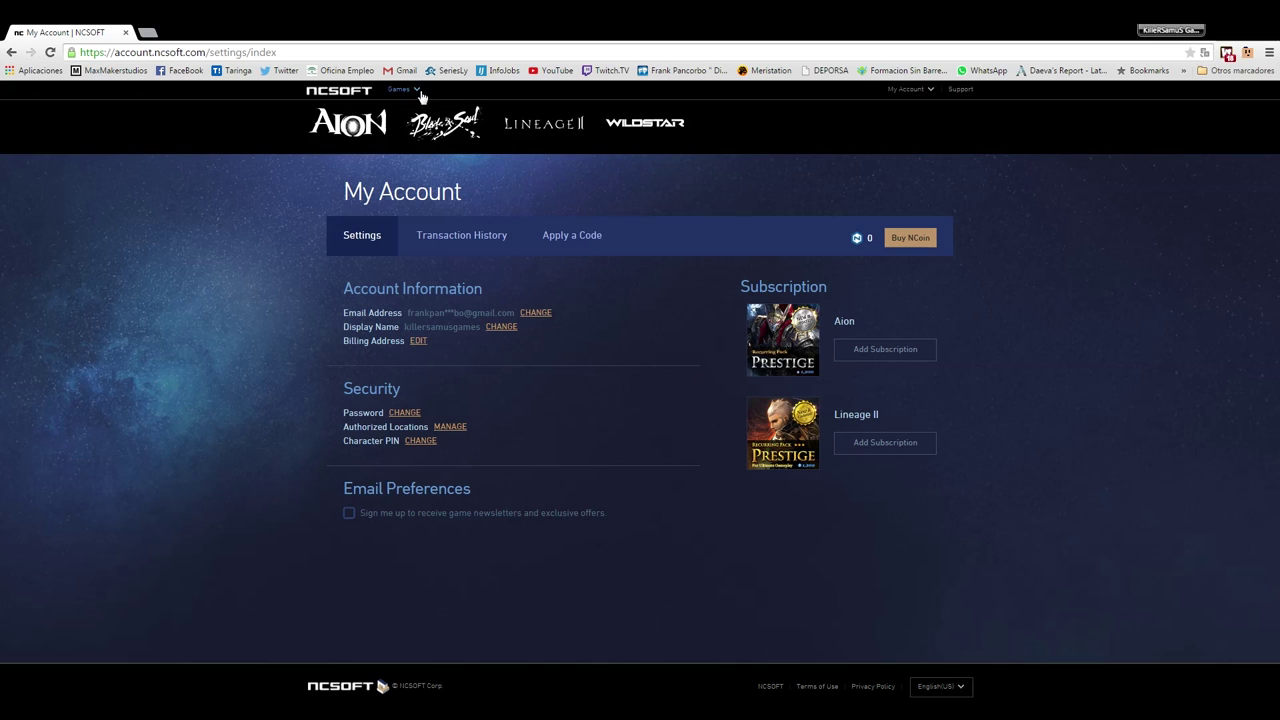
mouse_move(374, 129)
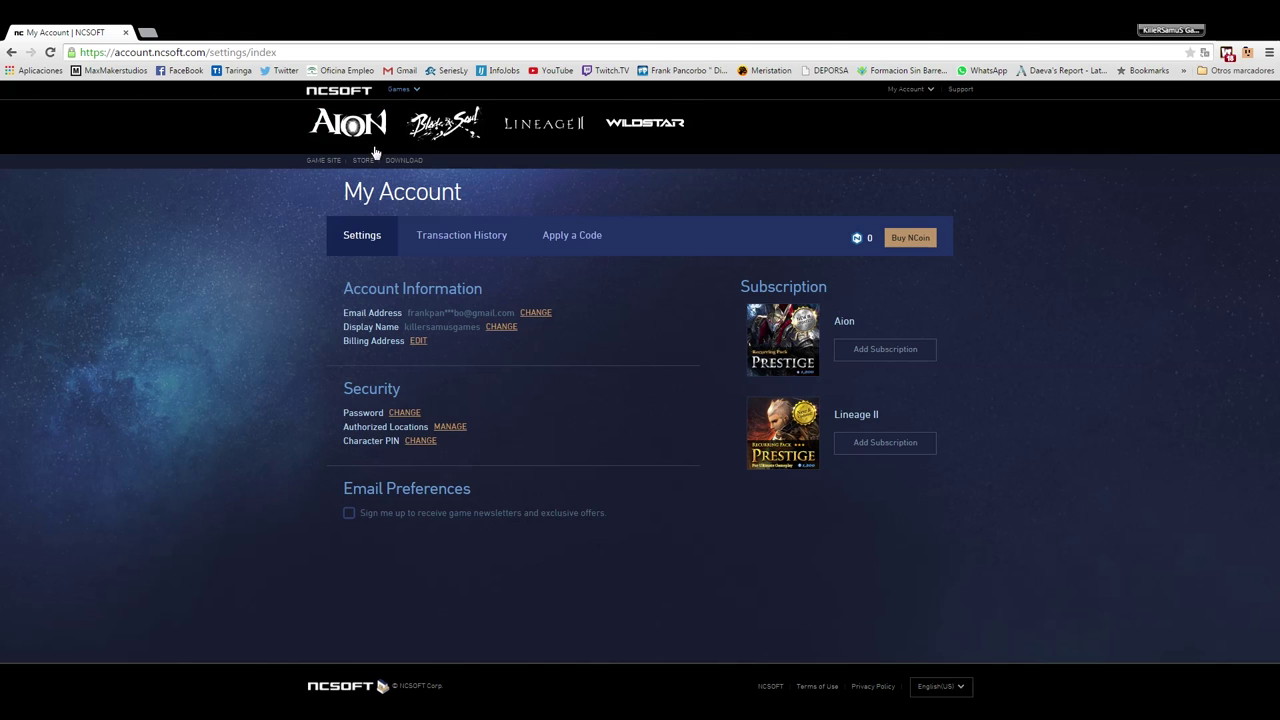
mouse_move(433, 131)
mouse_move(548, 129)
mouse_move(640, 128)
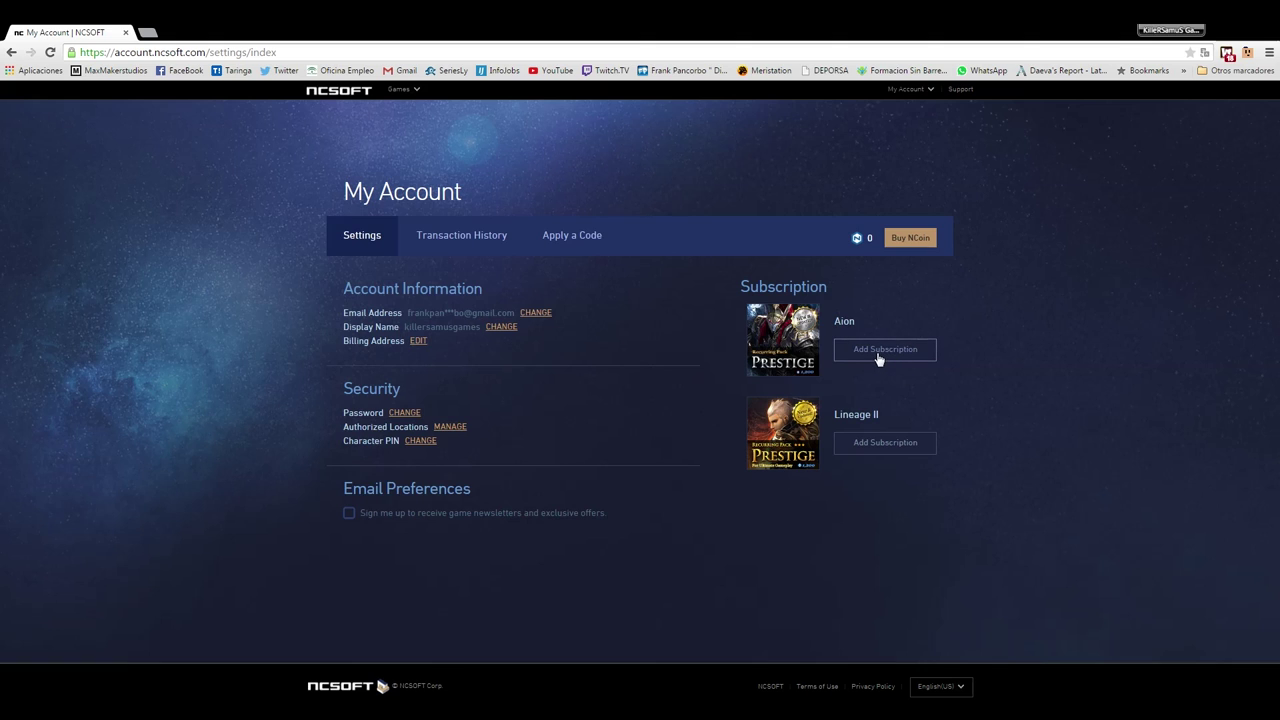
click(878, 352)
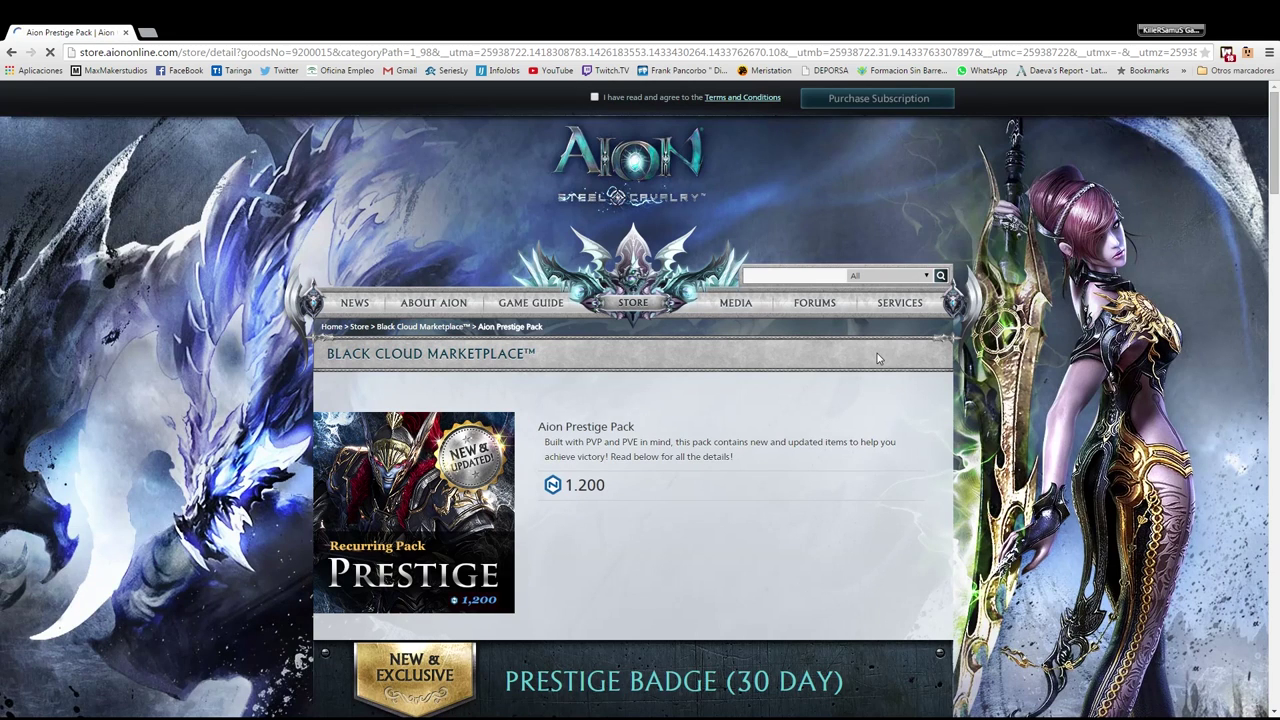
Look over the Aion Prestige Pack contents without buying, then go back to My Account
scroll(807, 437, down, 1)
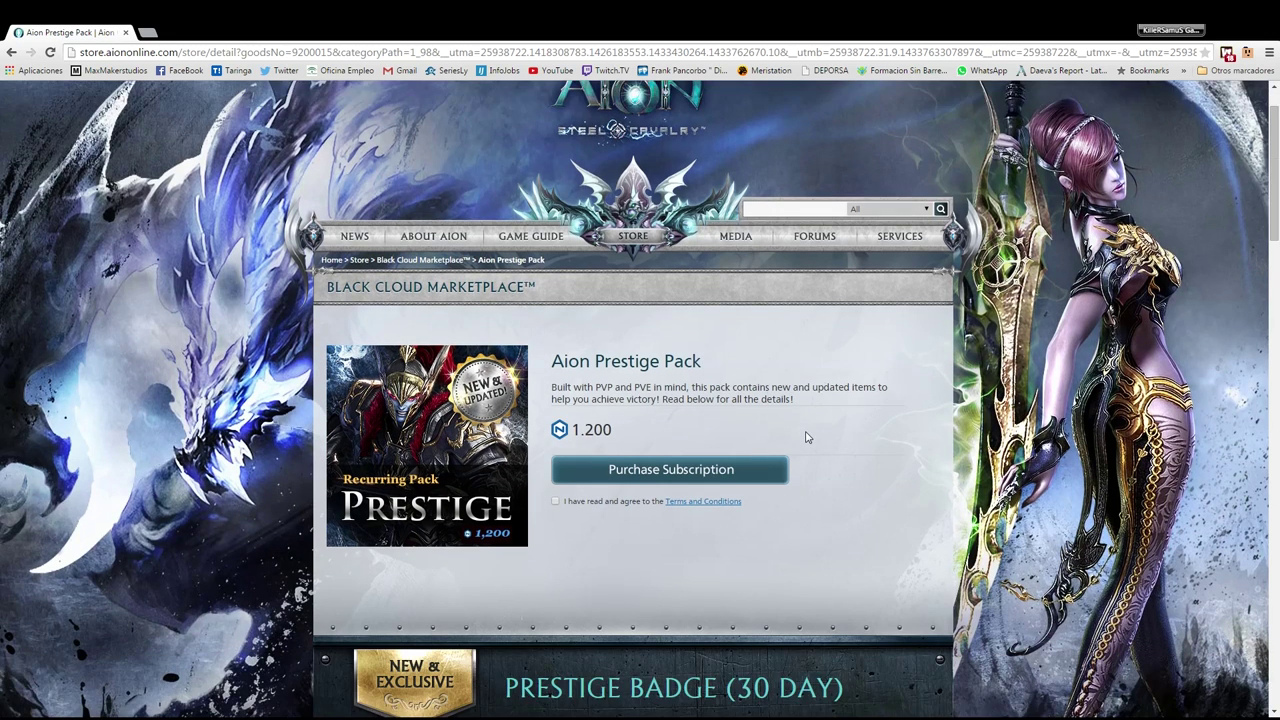
scroll(807, 437, down, 5)
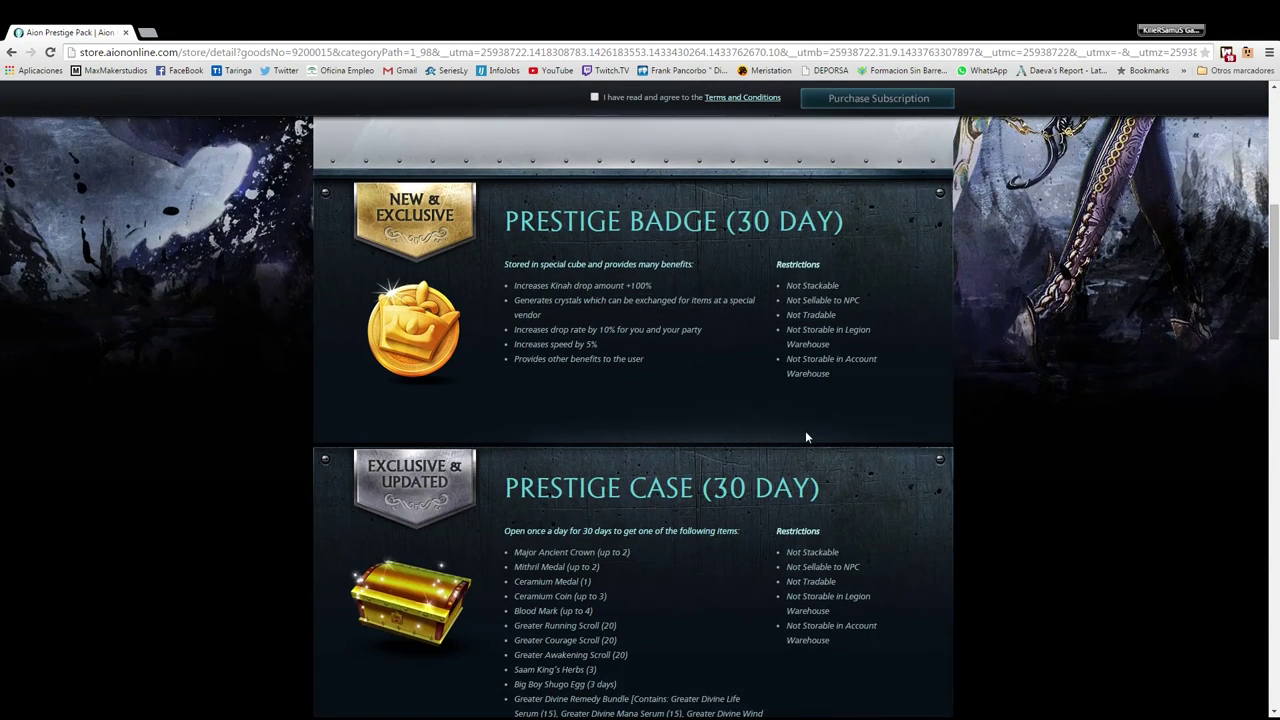
scroll(807, 437, up, 6)
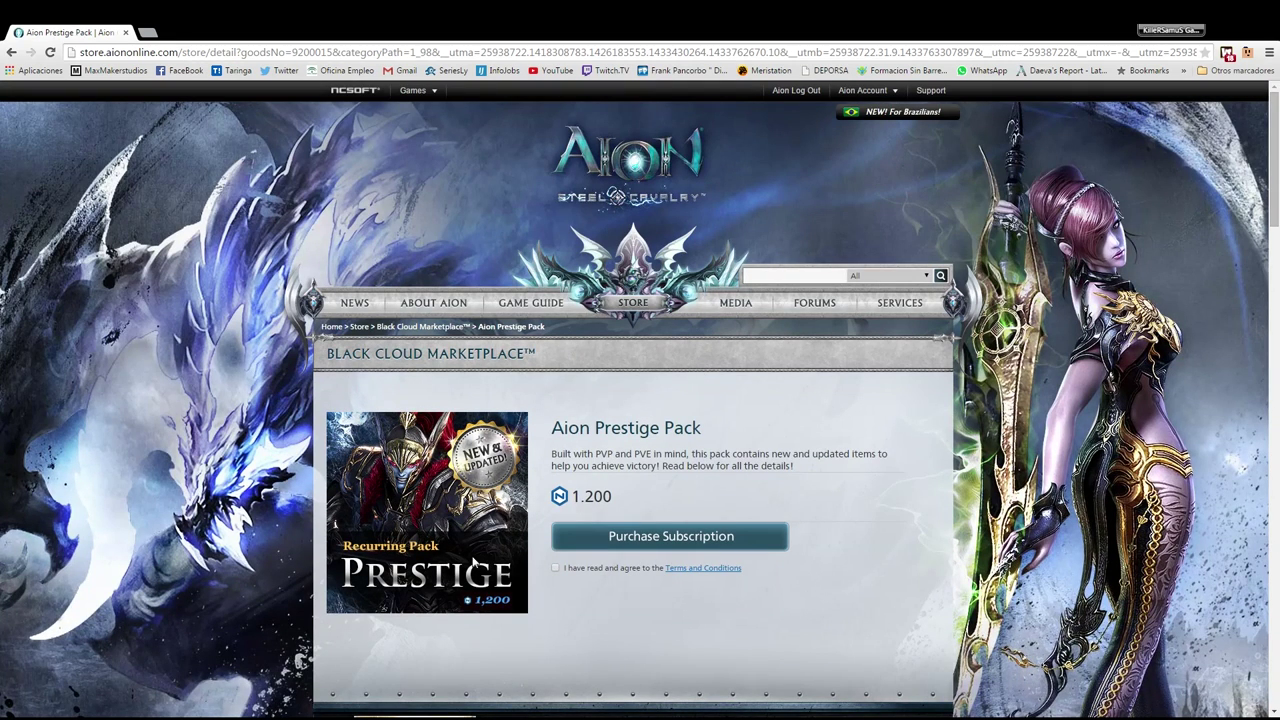
click(51, 53)
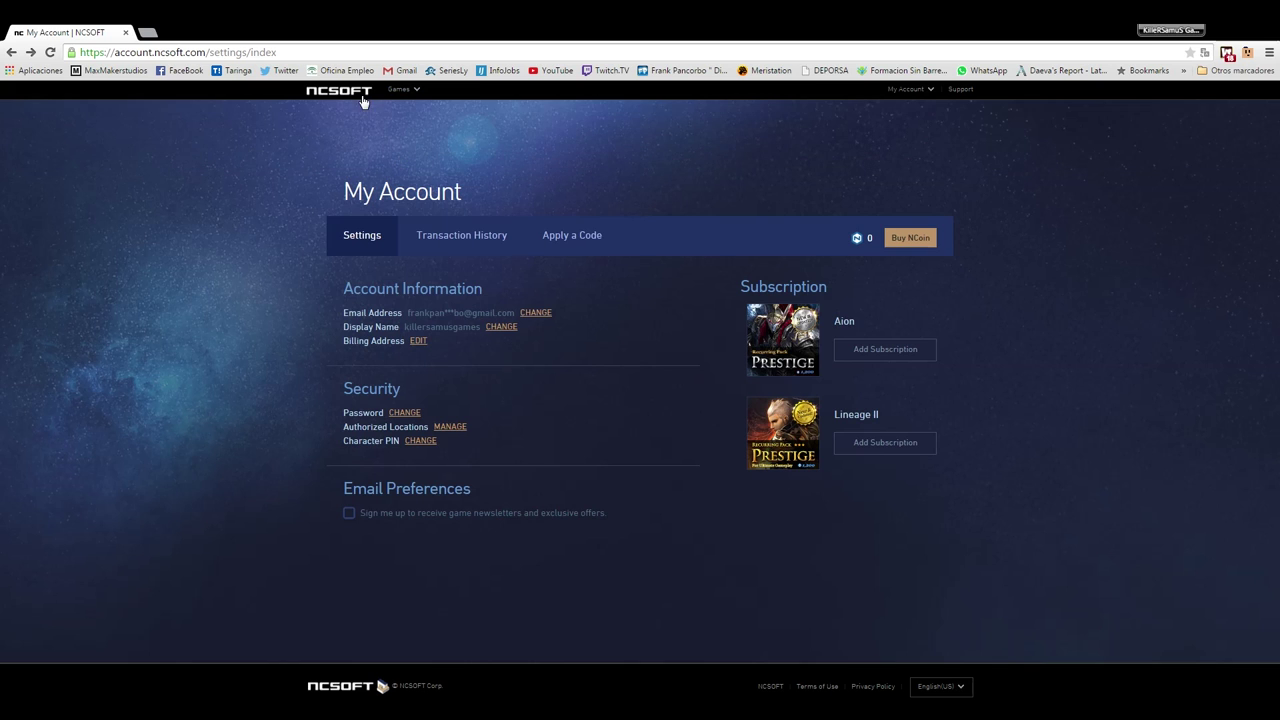
Download the Aion installer so AionInstaller (2).exe is saved in Chrome
click(393, 162)
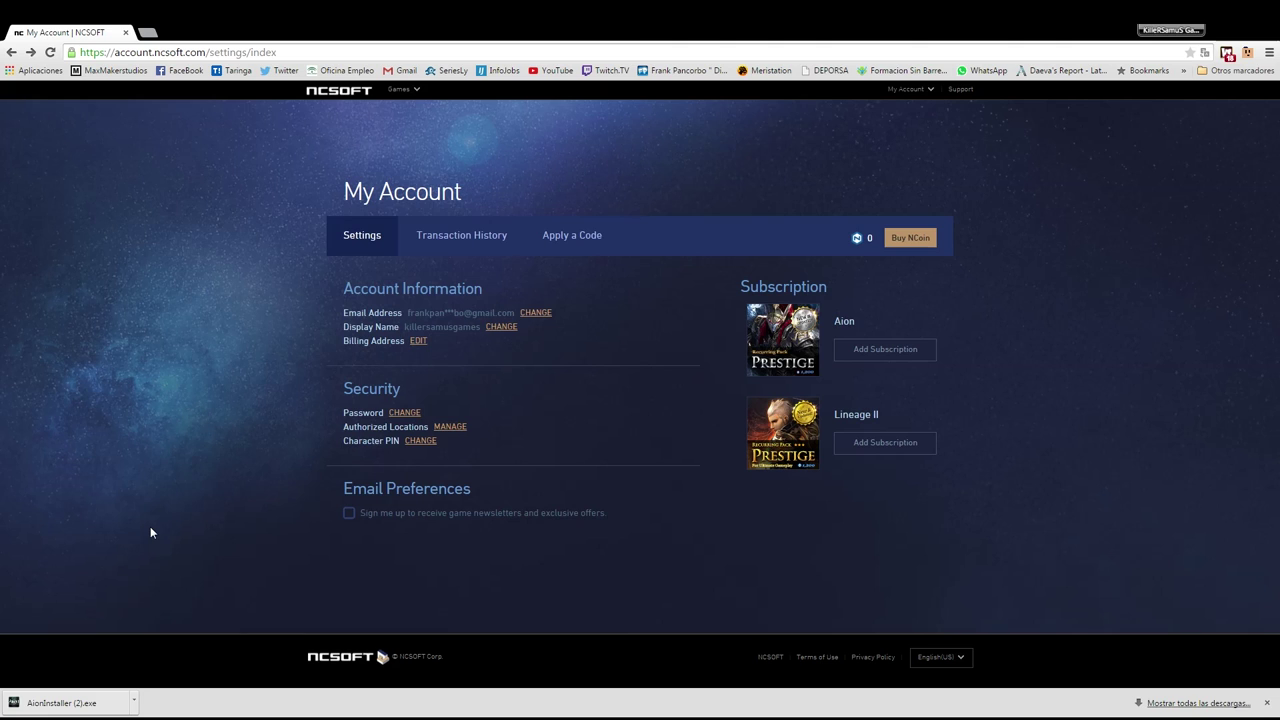
mouse_move(382, 94)
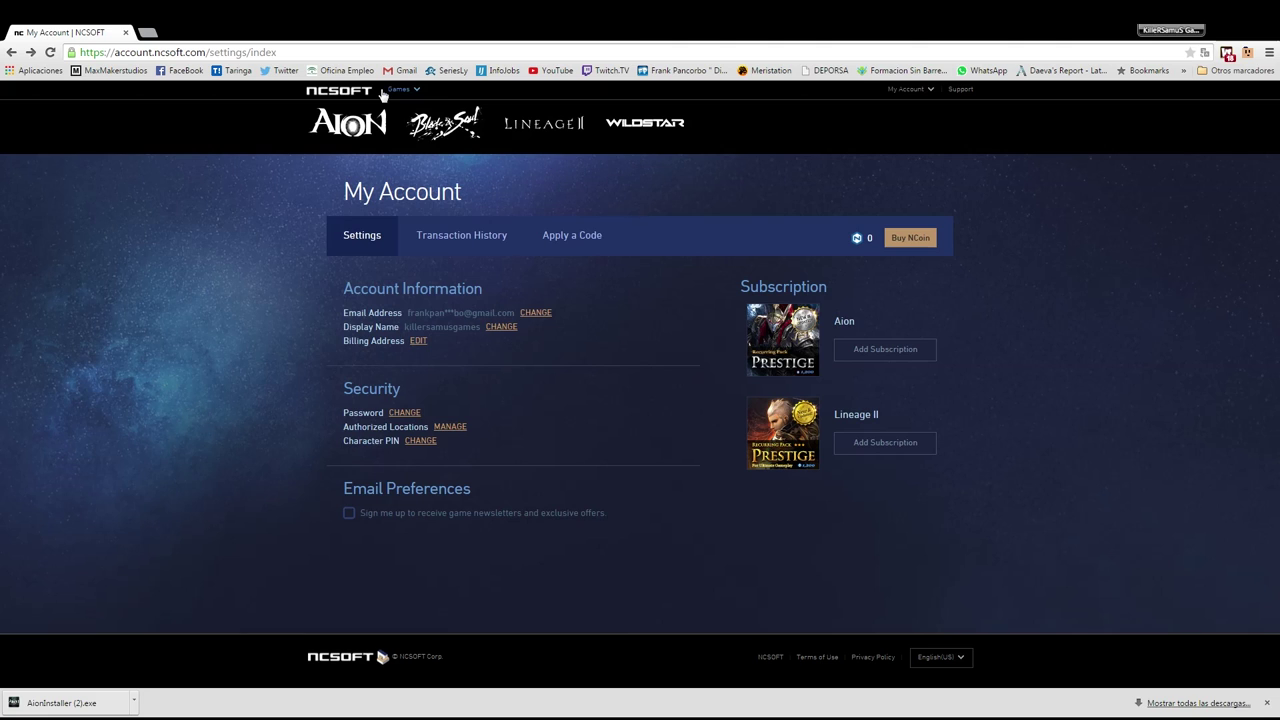